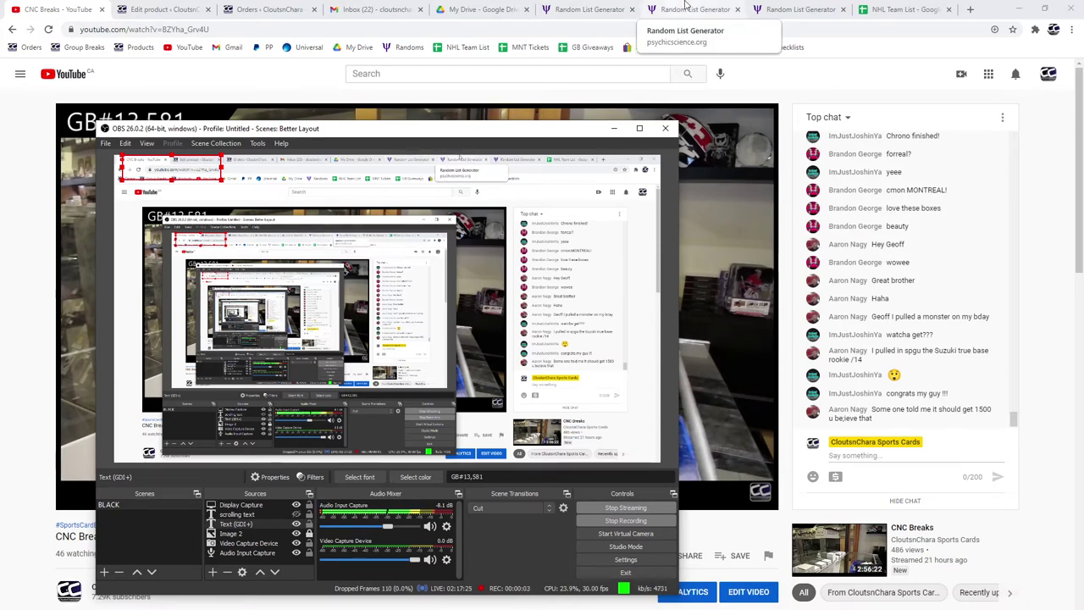
Rename the untitled spreadsheet to CnC13581.
click(686, 7)
click(597, 8)
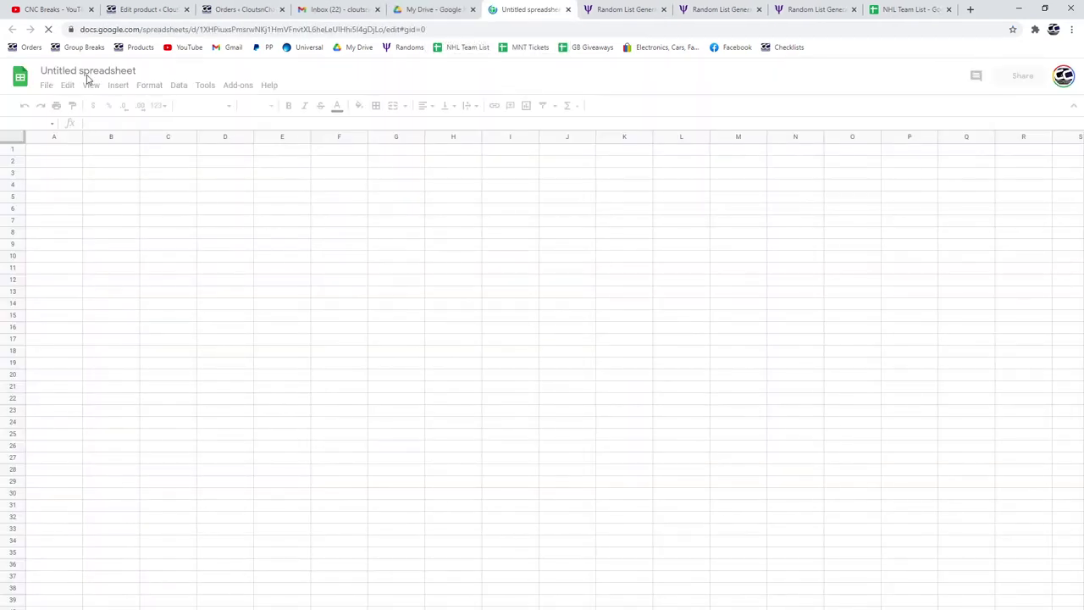
click(86, 72)
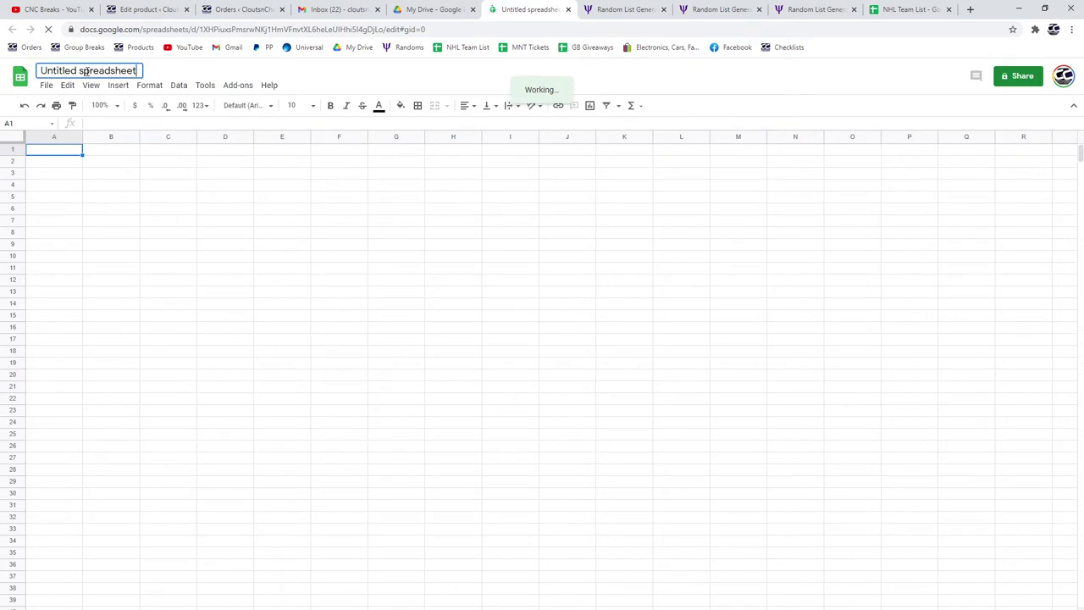
text(C)
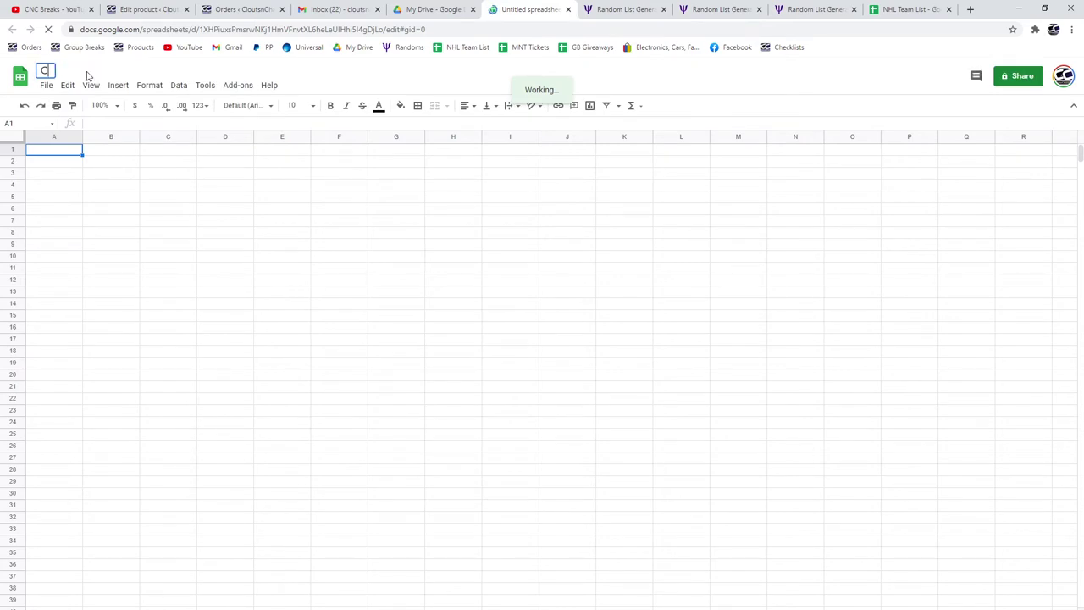
text(nC13581)
key(Return)
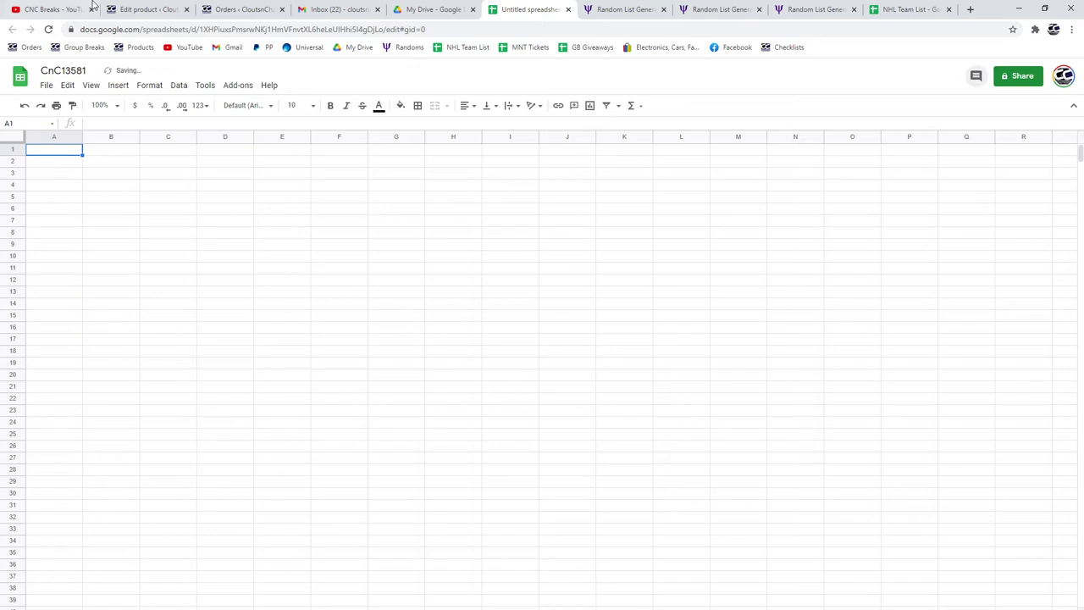
Paste the ten randomized names with spots into A1:B10 and fit columns A and B.
drag(82, 135, 138, 135)
key(ctrl+Tab)
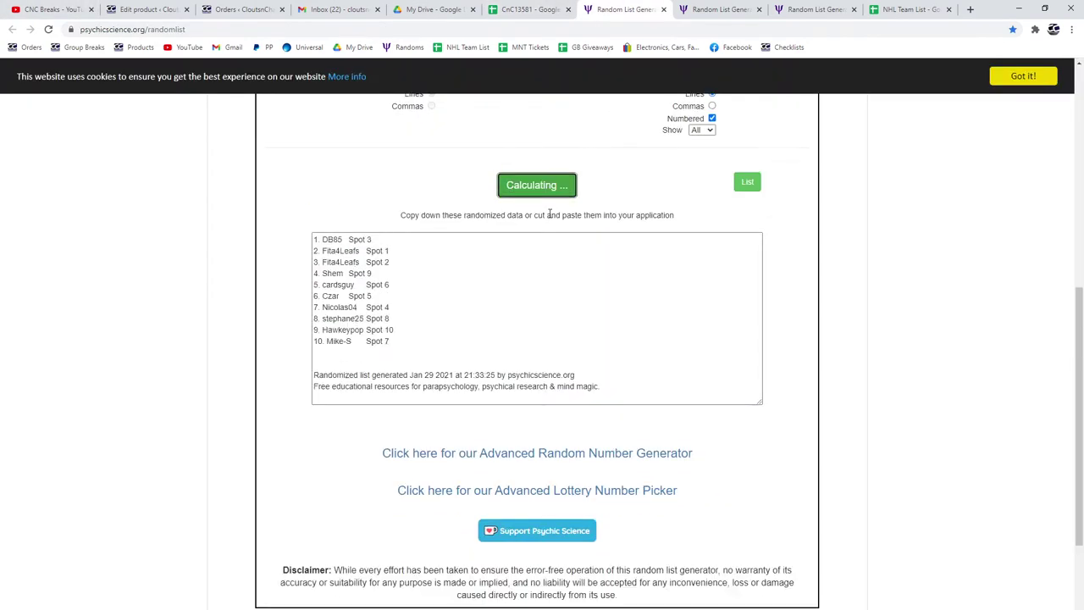
key(ctrl+a)
key(ctrl+c)
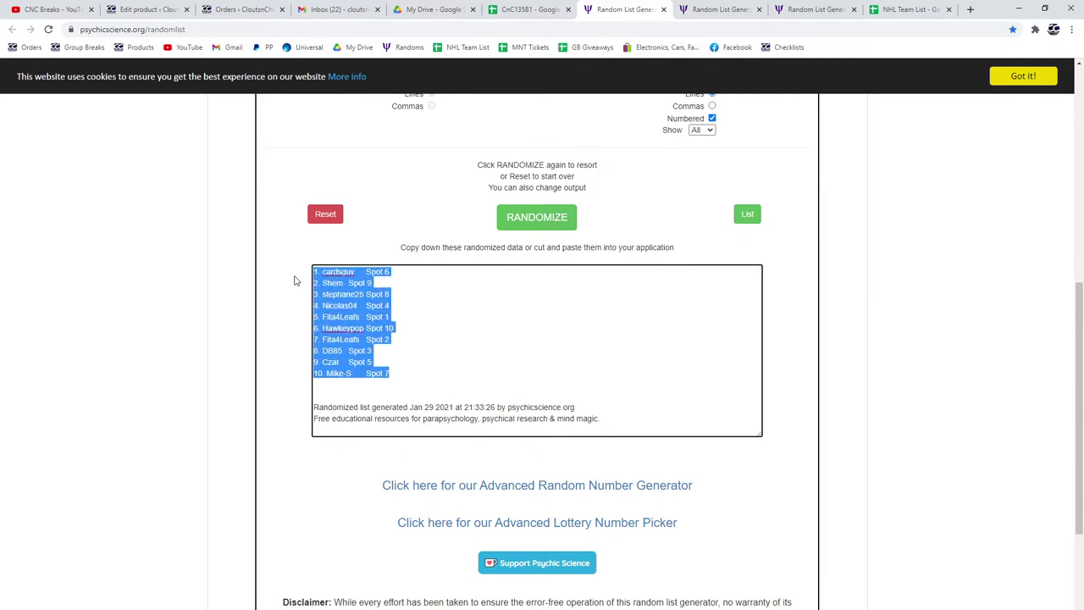
click(525, 10)
key(ctrl+v)
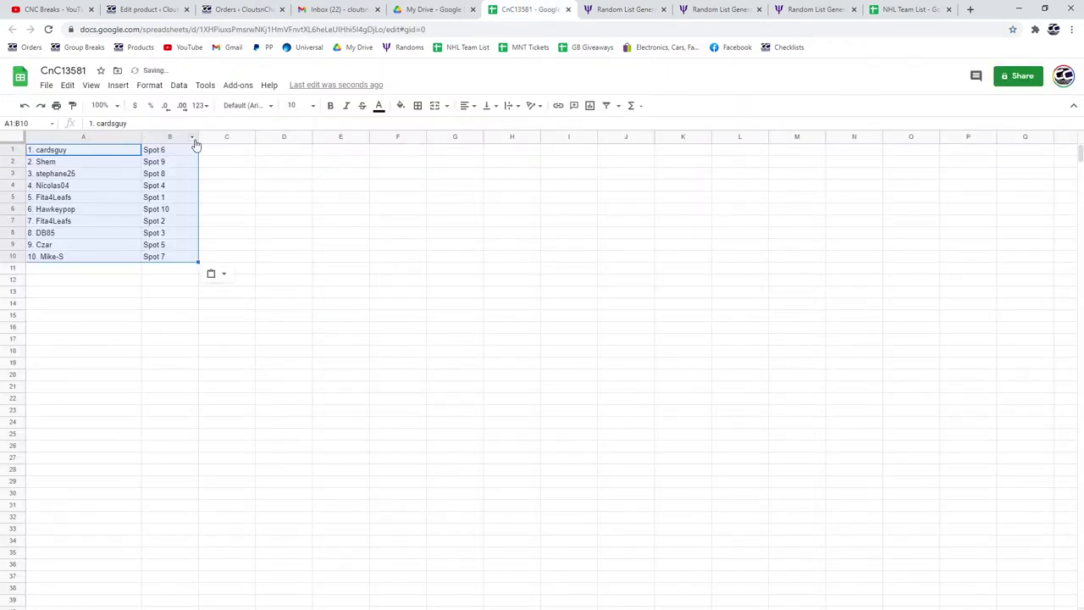
double_click(199, 136)
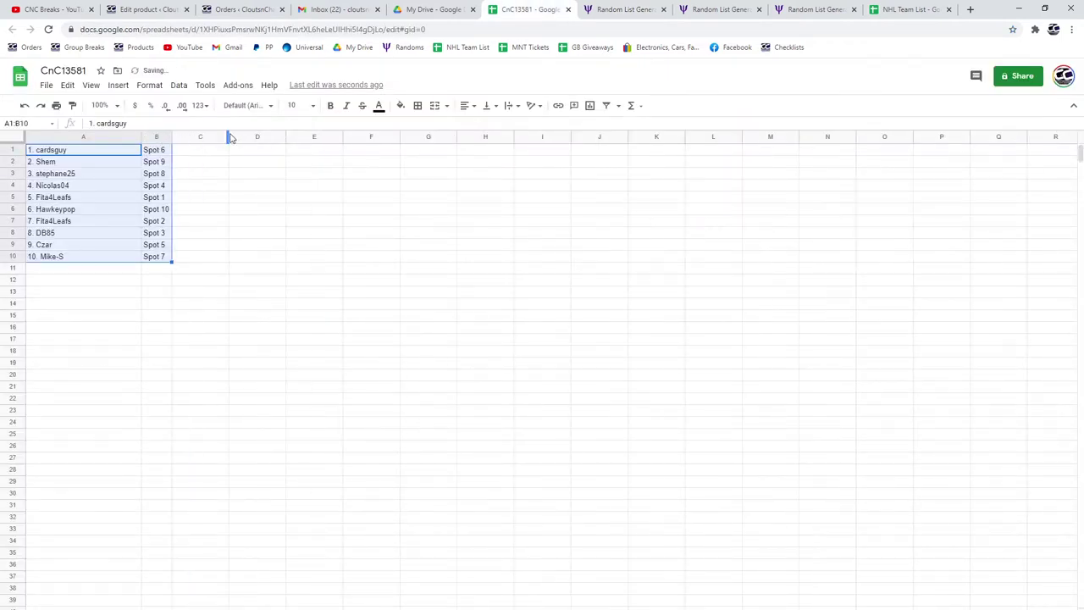
Reshuffle the base player list and paste it into C1:C10, sizing column C to fit.
mouse_move(228, 137)
mouse_down()
mouse_move(346, 136)
mouse_move(353, 126)
mouse_up()
click(719, 9)
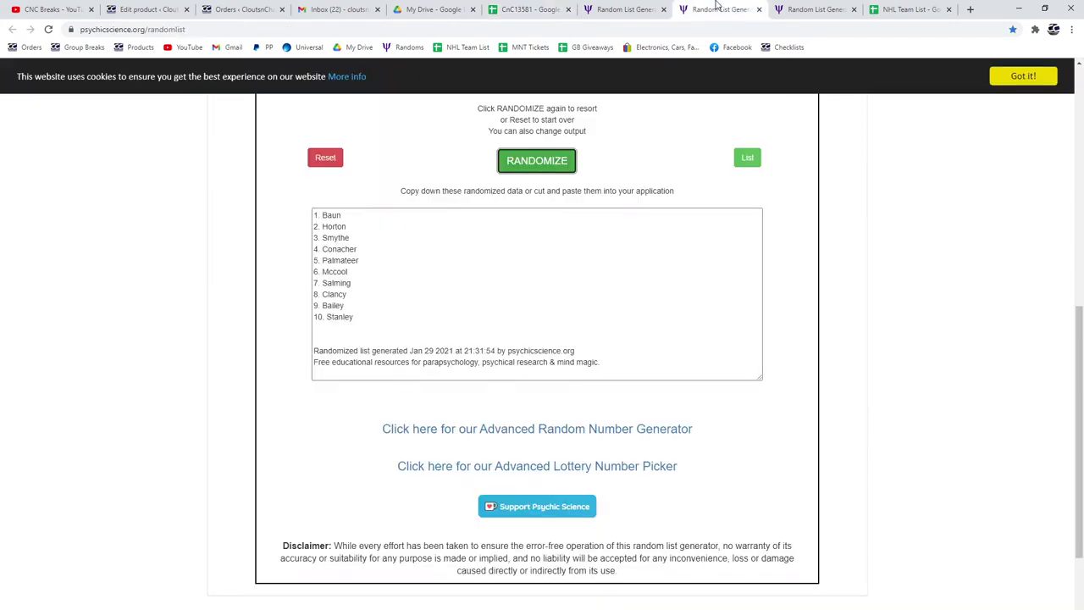
click(536, 160)
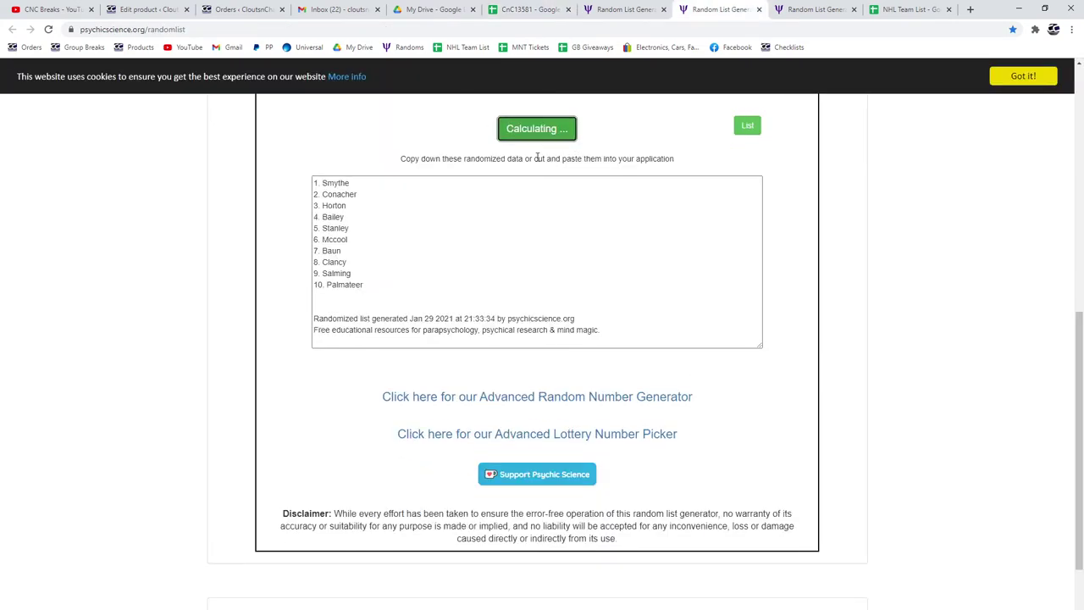
mouse_move(366, 317)
mouse_down()
mouse_move(269, 237)
mouse_move(269, 214)
mouse_up()
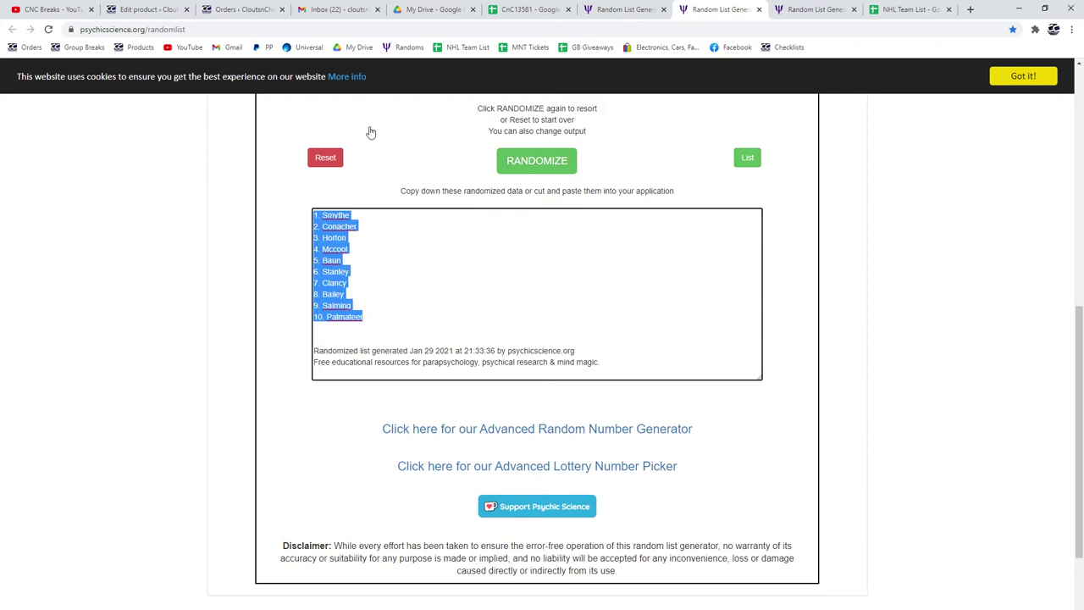
key(ctrl+c)
click(537, 10)
click(242, 150)
key(ctrl+v)
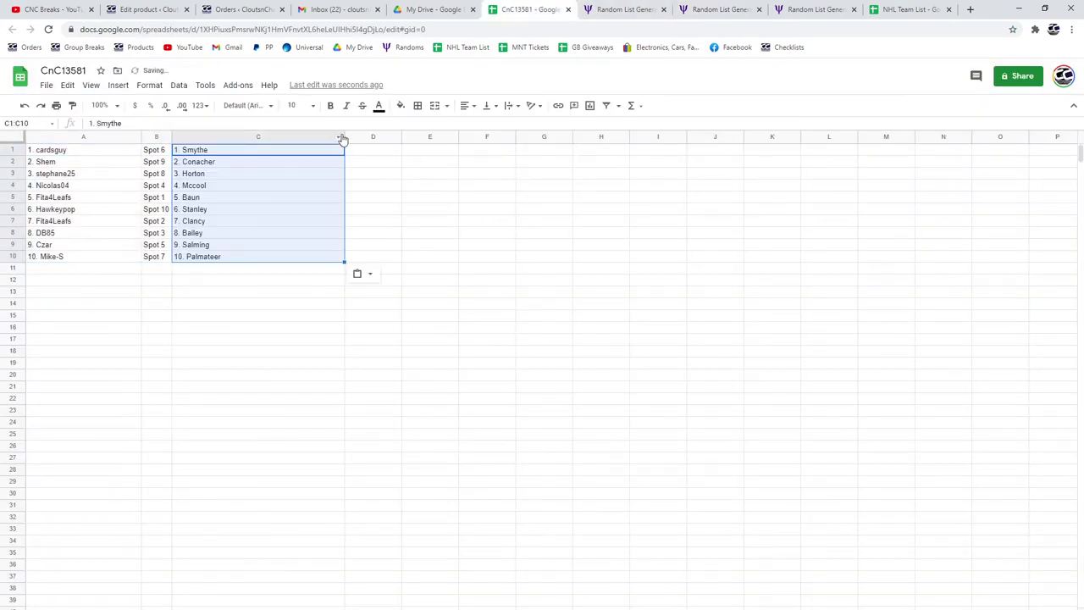
mouse_move(344, 136)
mouse_down()
mouse_move(223, 133)
mouse_move(443, 134)
mouse_move(416, 134)
mouse_up()
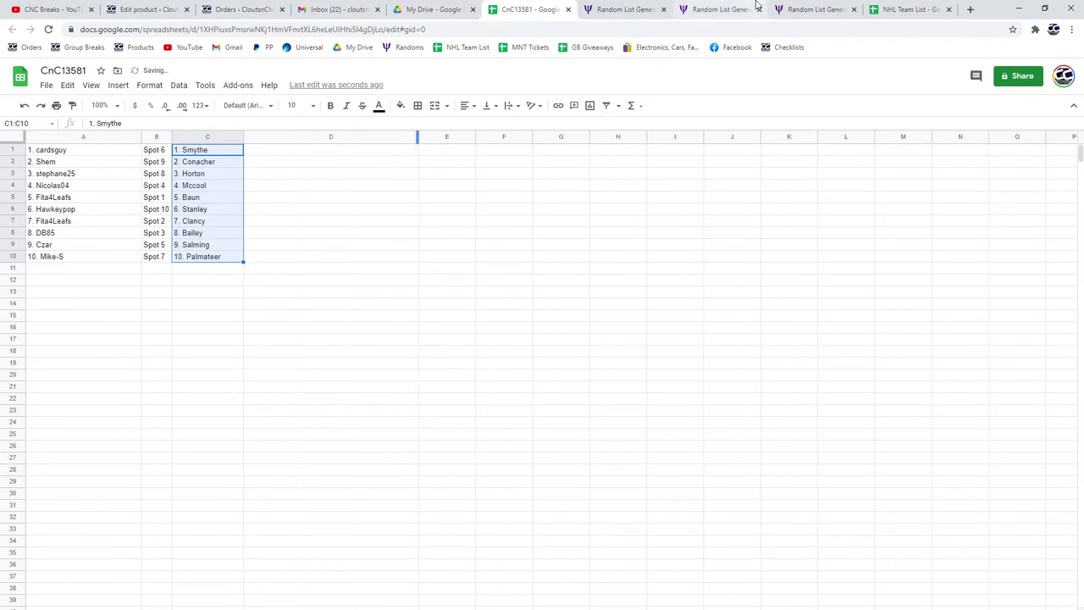
Shuffle the hit items list twice and copy the shuffled items for column D.
click(816, 9)
click(538, 272)
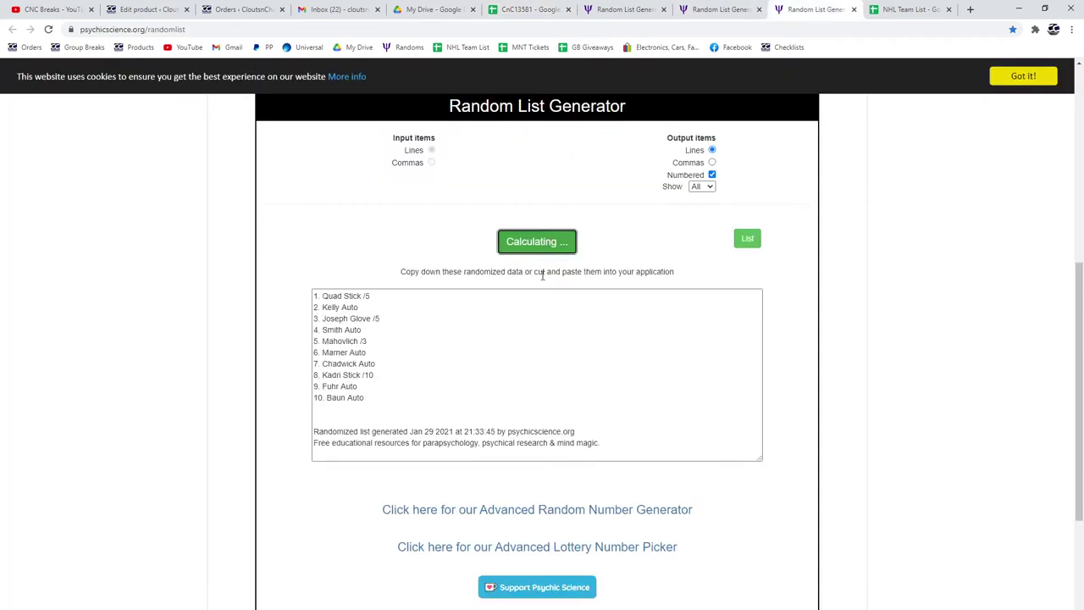
click(542, 274)
click(386, 427)
drag(387, 428, 288, 324)
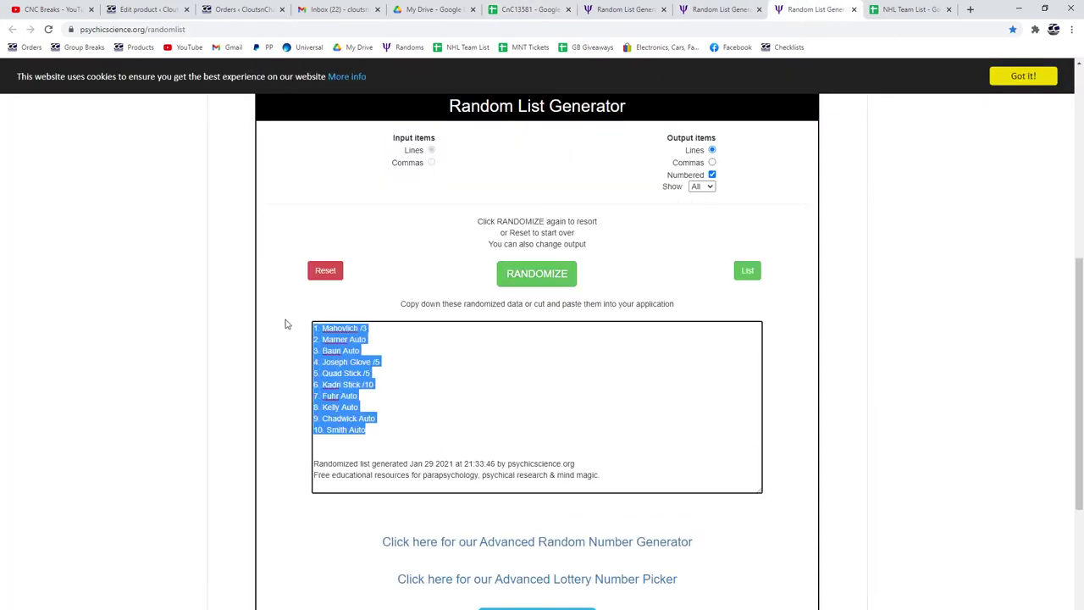
key(ctrl+c)
click(529, 9)
key(ctrl+v)
drag(280, 152, 94, 156)
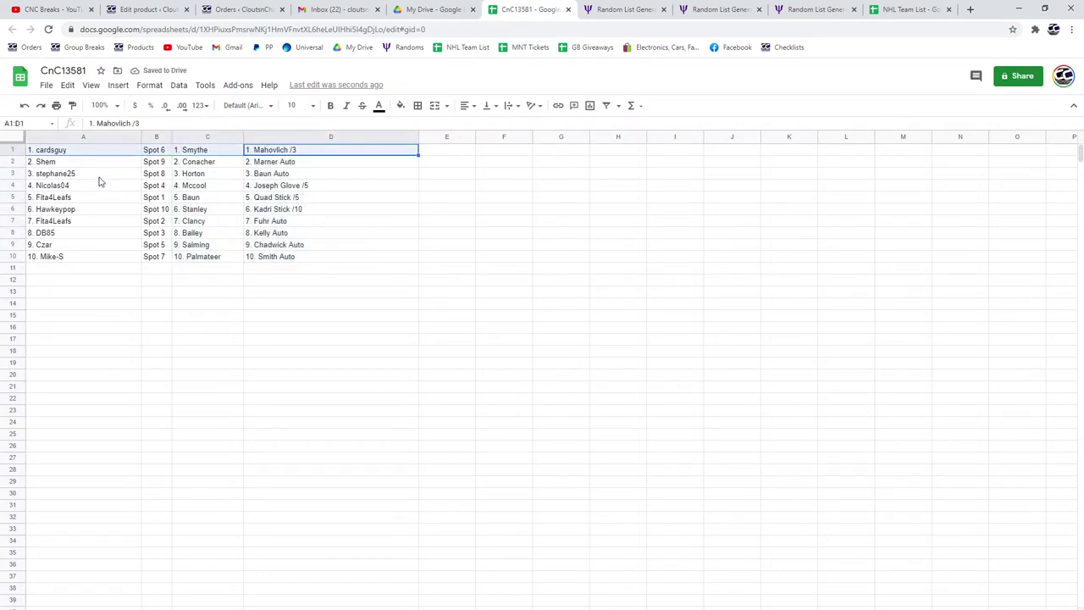
drag(282, 163, 78, 168)
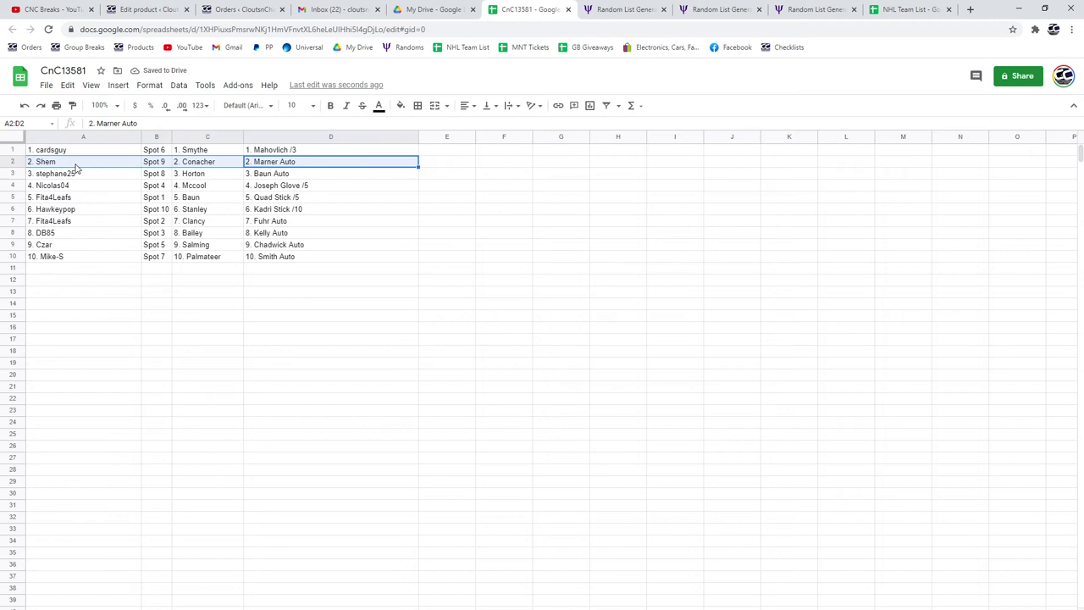
drag(295, 175, 118, 178)
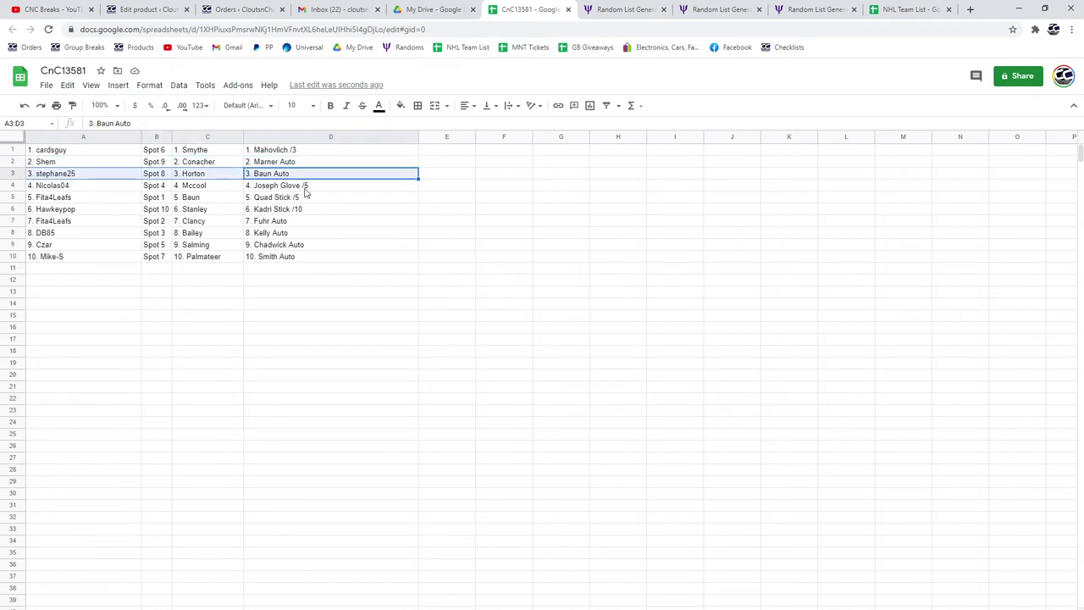
drag(308, 191, 80, 194)
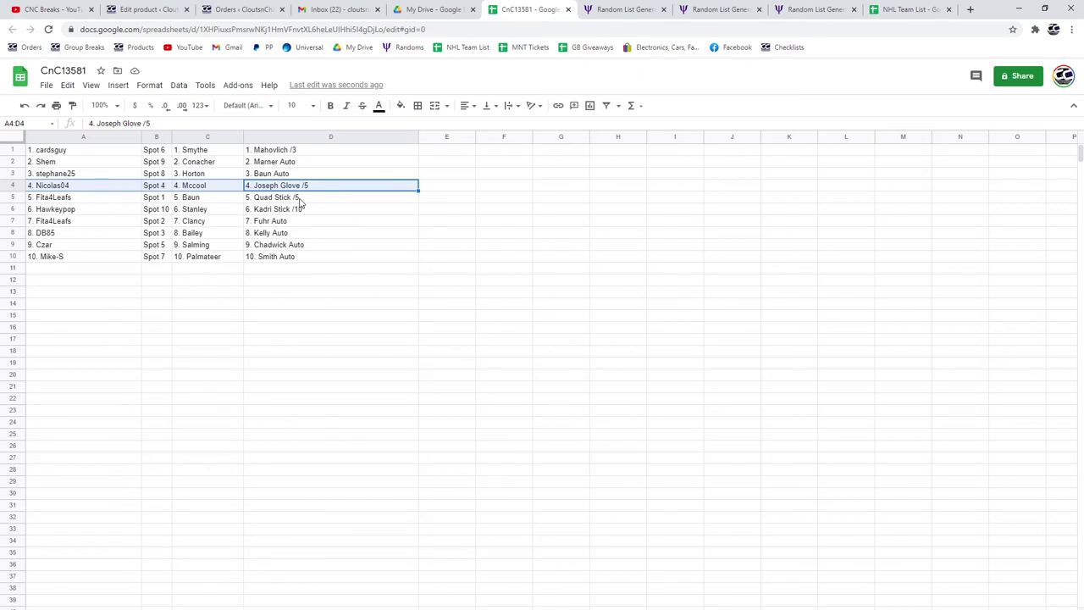
drag(300, 203, 80, 203)
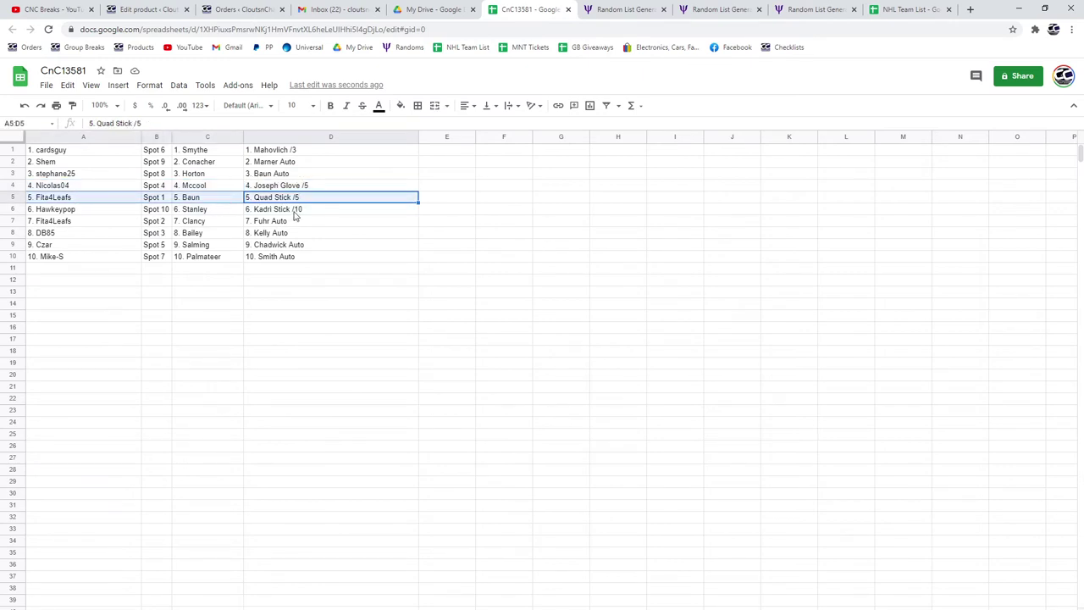
drag(296, 215, 57, 216)
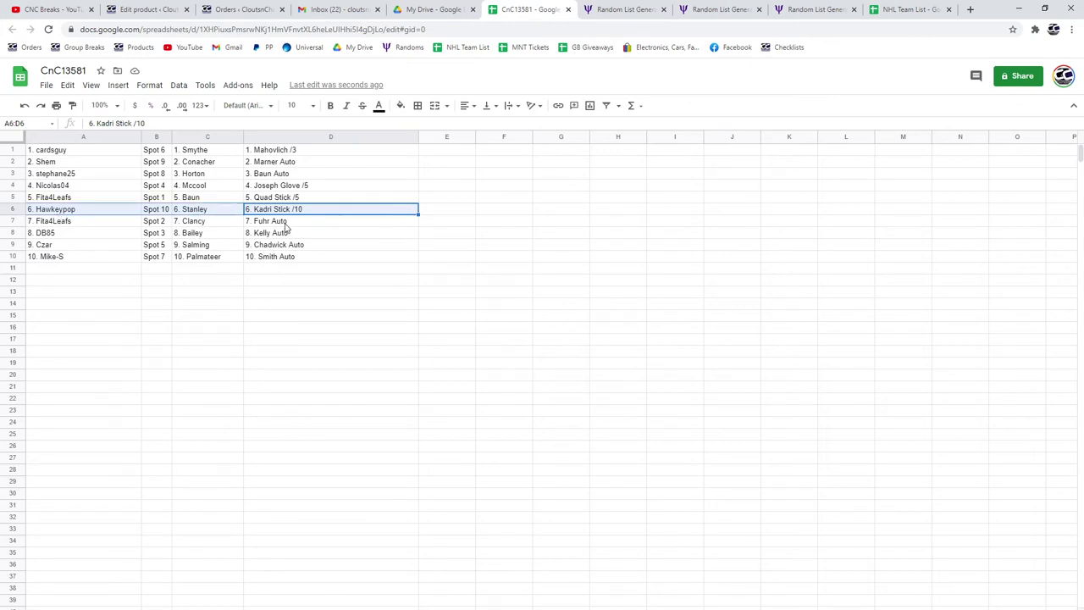
drag(282, 227, 106, 227)
drag(273, 233, 87, 239)
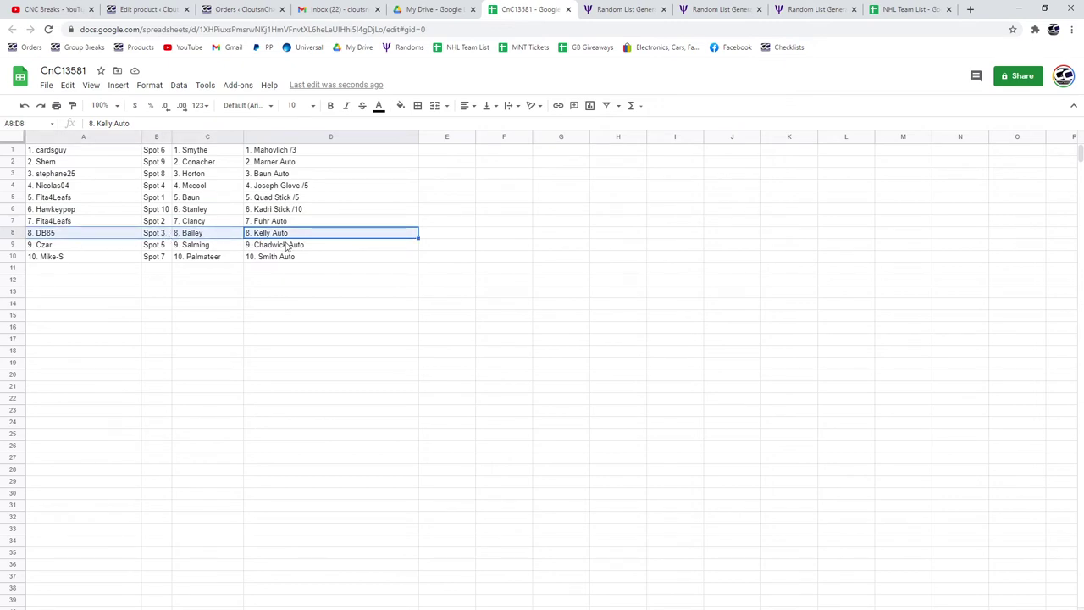
drag(279, 244, 97, 252)
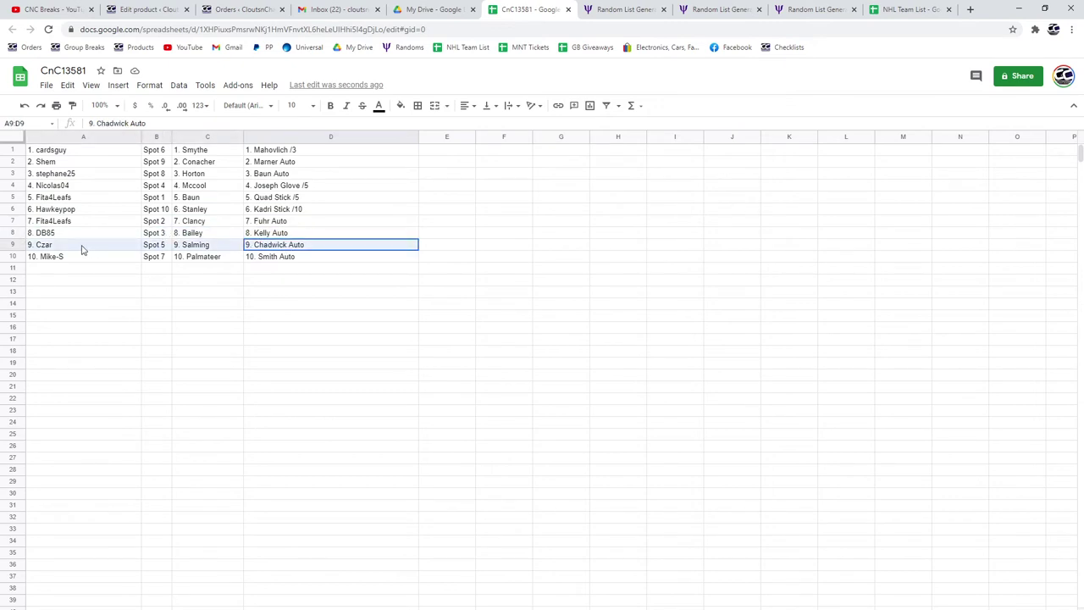
mouse_move(254, 256)
mouse_down()
mouse_move(278, 259)
mouse_move(95, 259)
mouse_up()
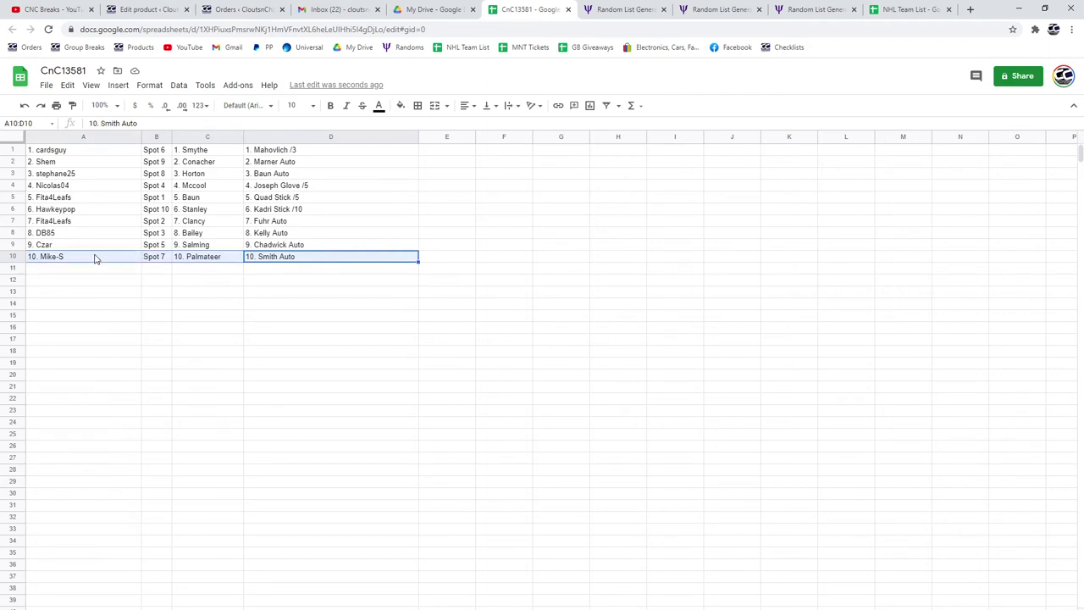
Switch with Alt+Tab so OBS Studio's live preview shows over the CnC13581 sheet.
key(alt+Tab)
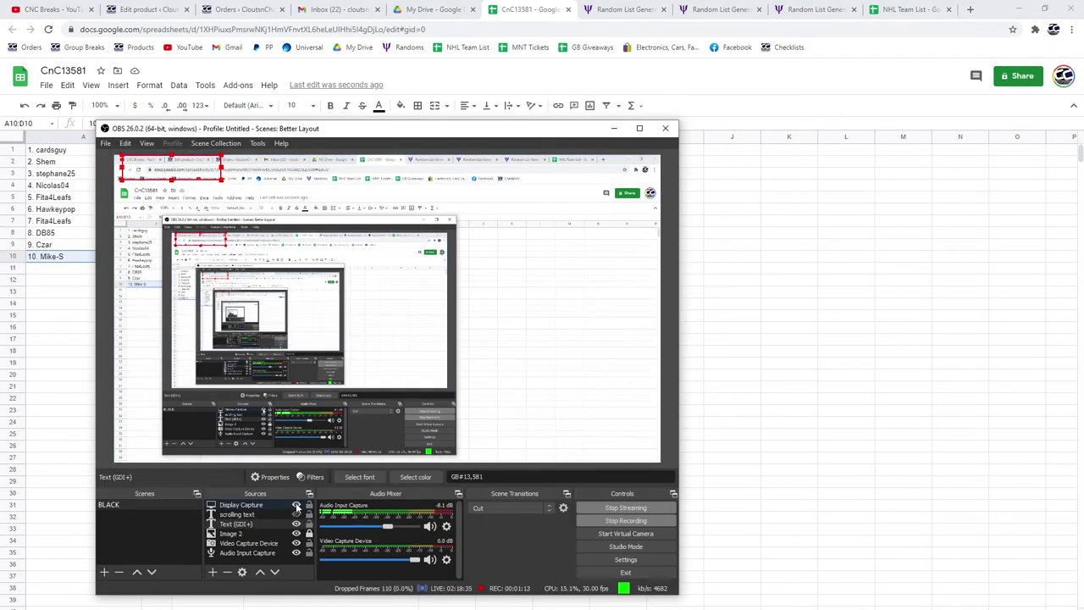